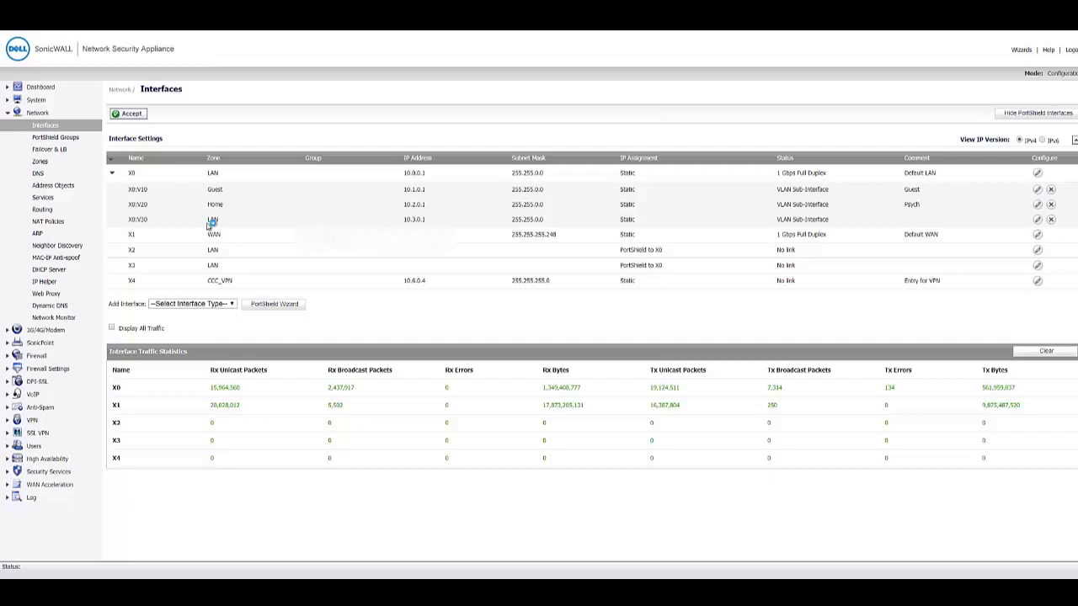
Show the Firewall Access Rules matrix covering all seven zones
click(38, 356)
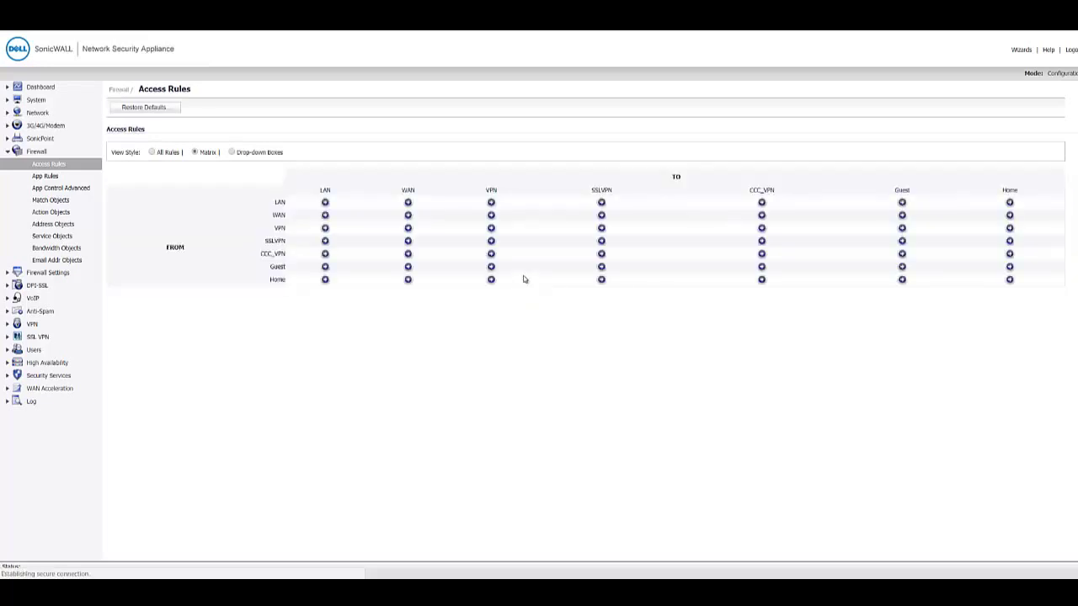
Inspect the LAN-to-LAN deny rules for X0:V20 and X0:V10, then return to Network Interfaces
click(326, 203)
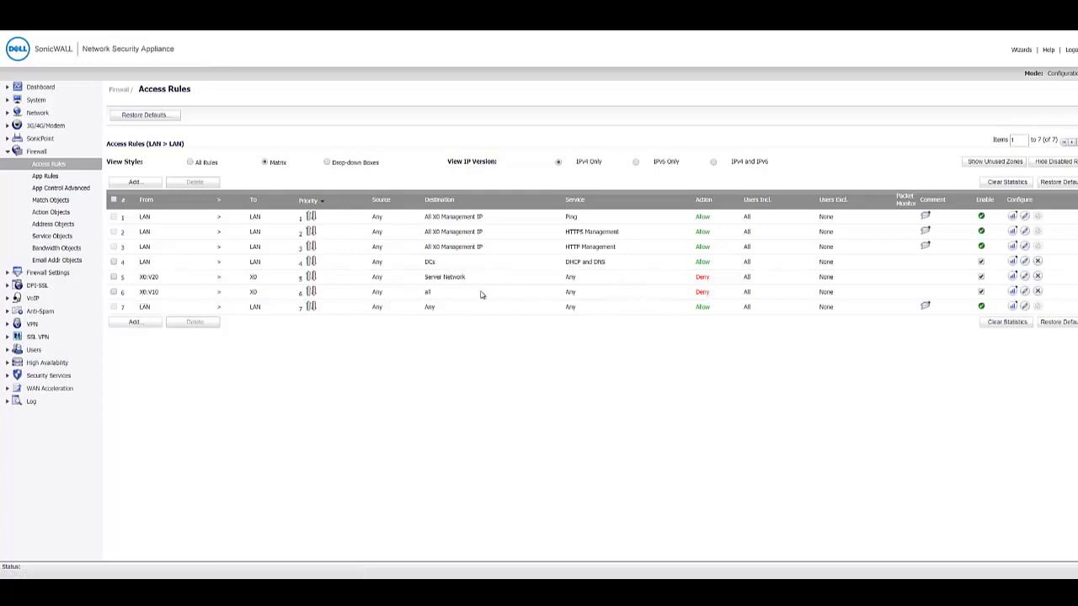
drag(139, 293, 159, 294)
double_click(148, 276)
click(47, 117)
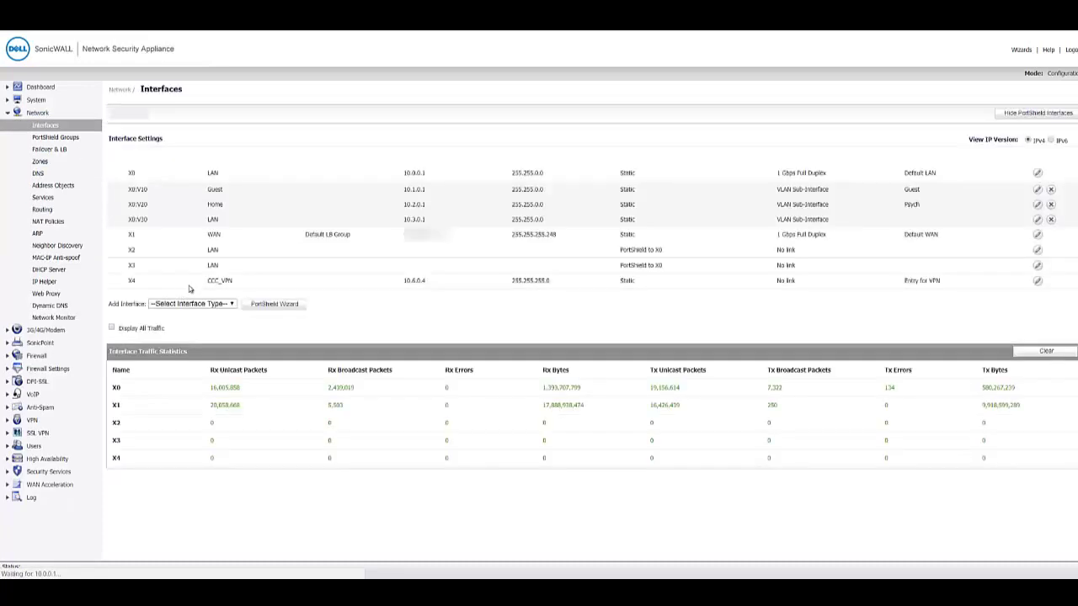
Review IP Helper's DHCP relay from X0:V20 and X0:V10 to DHCP Servers and its 19 leases
click(46, 281)
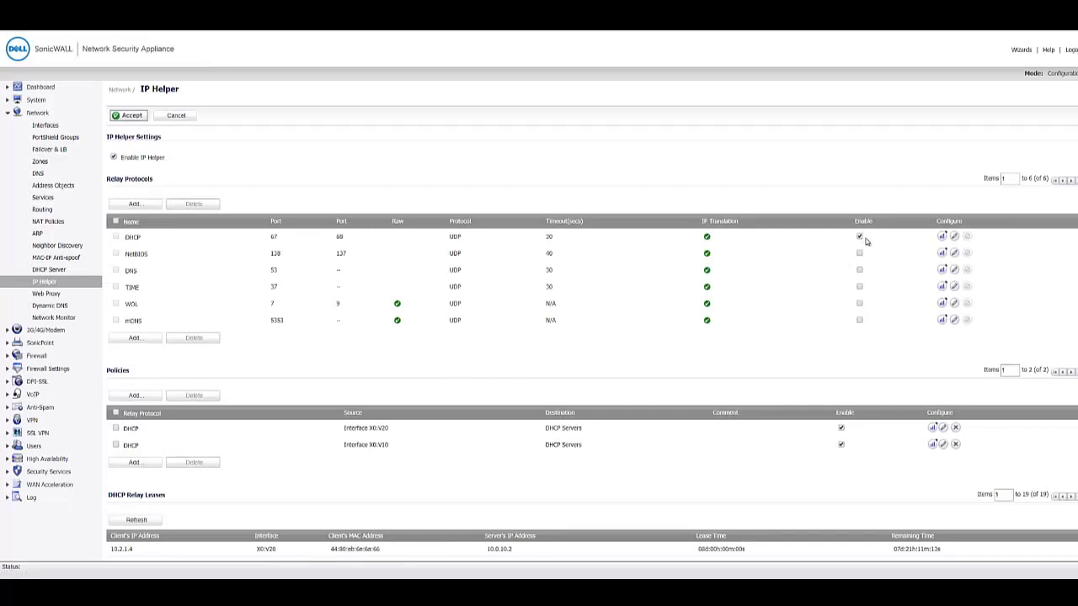
scroll(824, 354, down, 5)
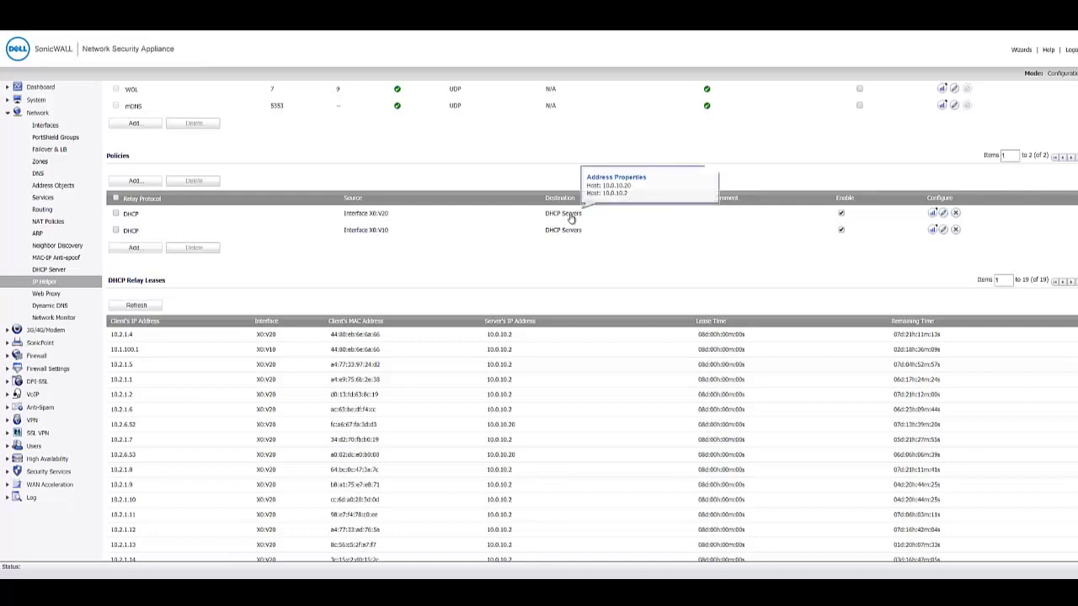
mouse_move(562, 230)
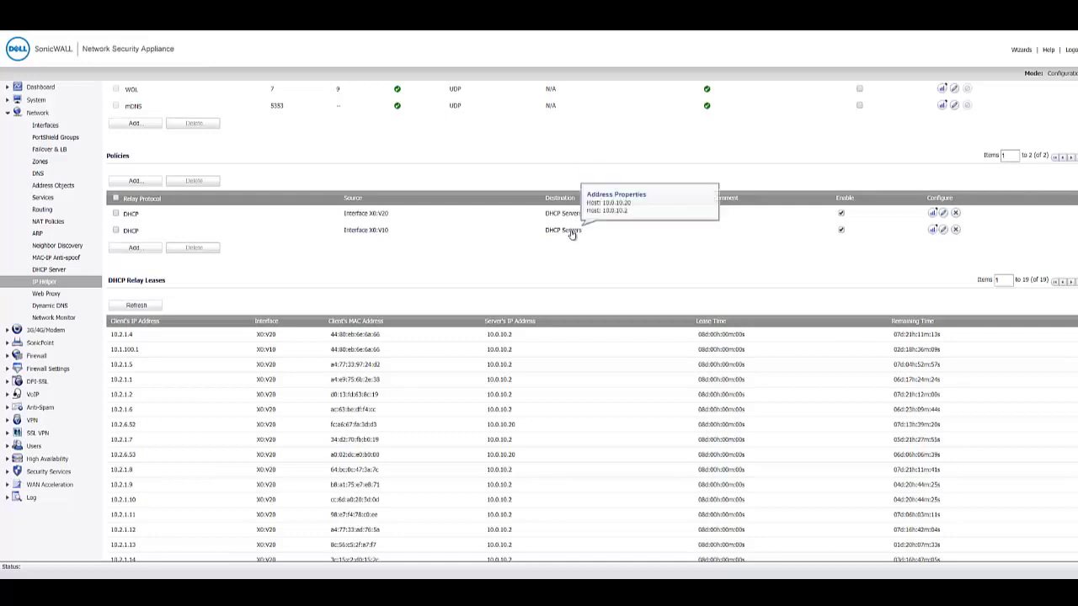
scroll(571, 236, down, 2)
scroll(578, 240, down, 1)
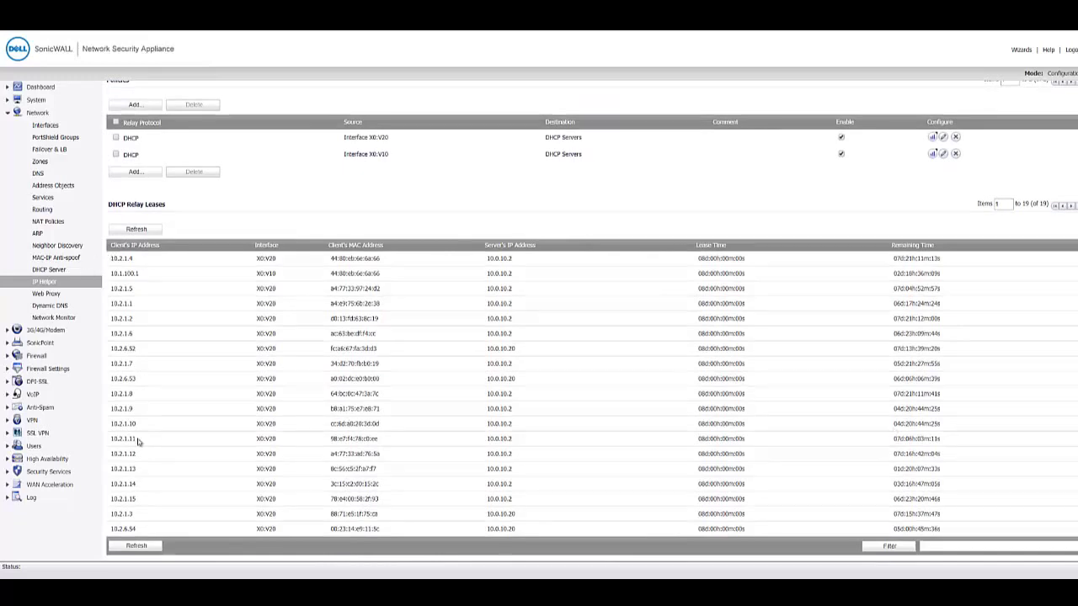
scroll(360, 341, up, 5)
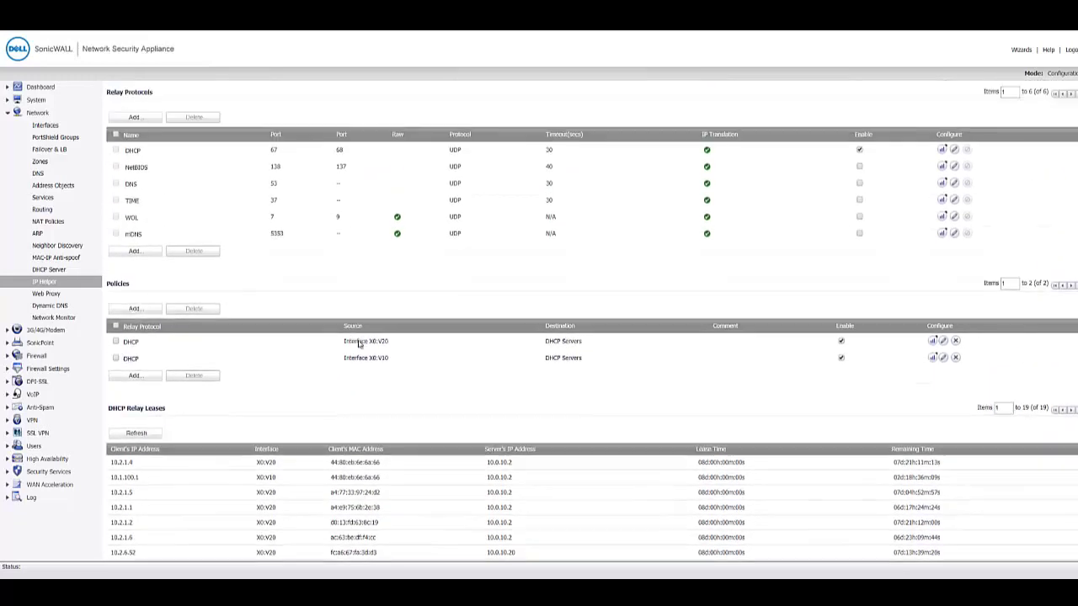
scroll(356, 339, up, 3)
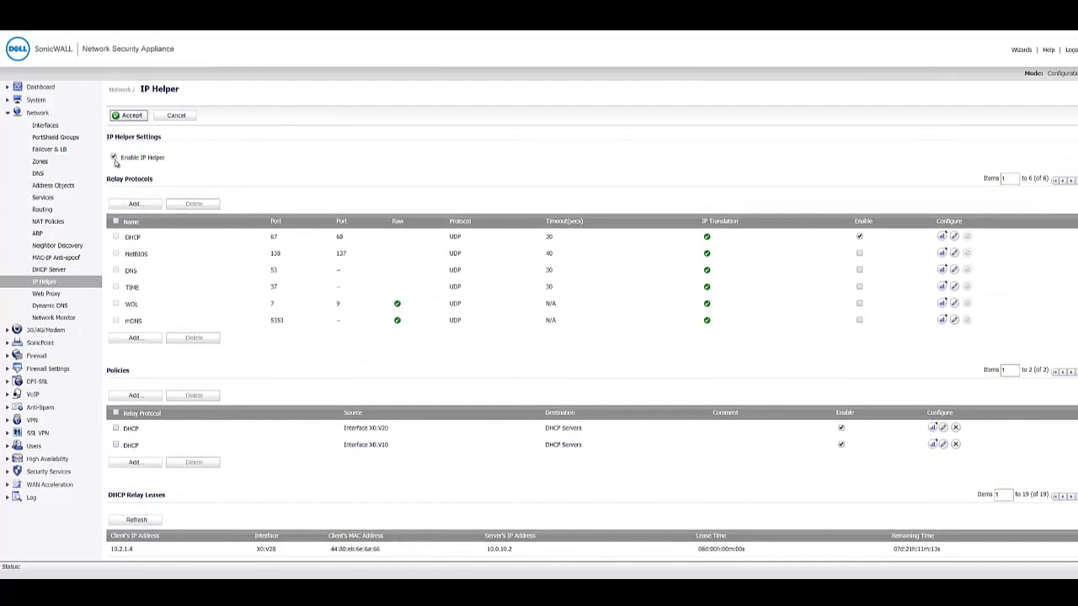